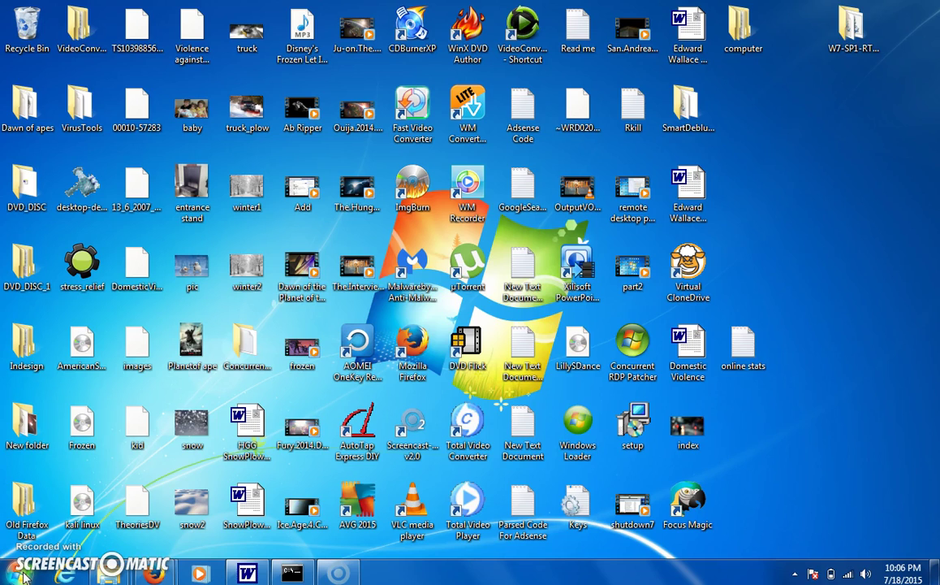
Open the User Accounts settings in Control Panel and show the list of all accounts that can be managed.
left_click(24, 575)
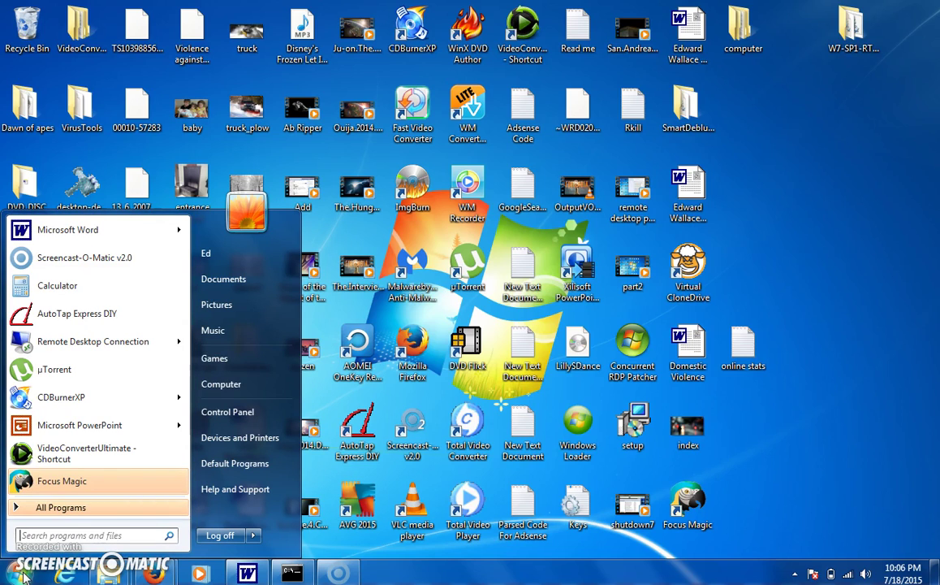
left_click(243, 416)
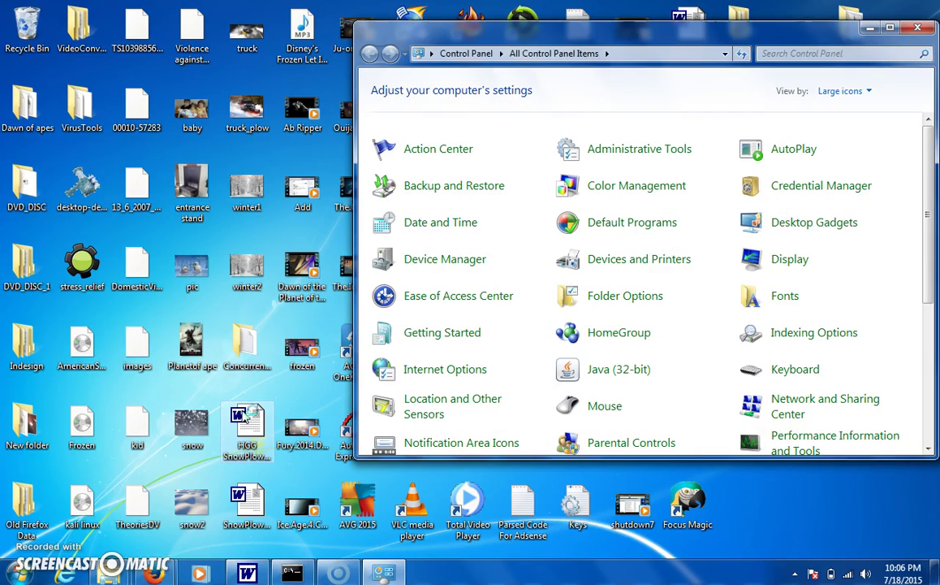
scroll(933, 191, "down", 5)
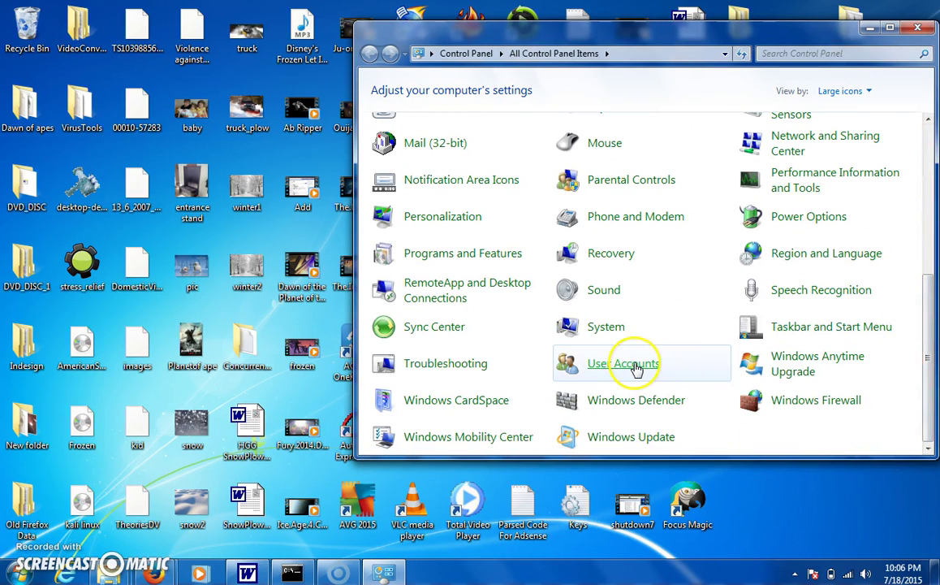
left_click(636, 368)
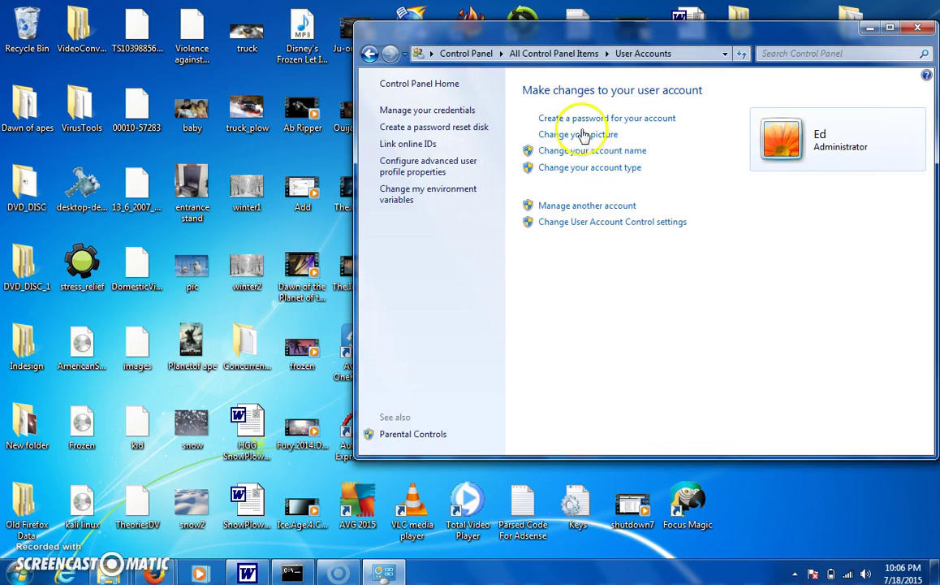
left_click(573, 206)
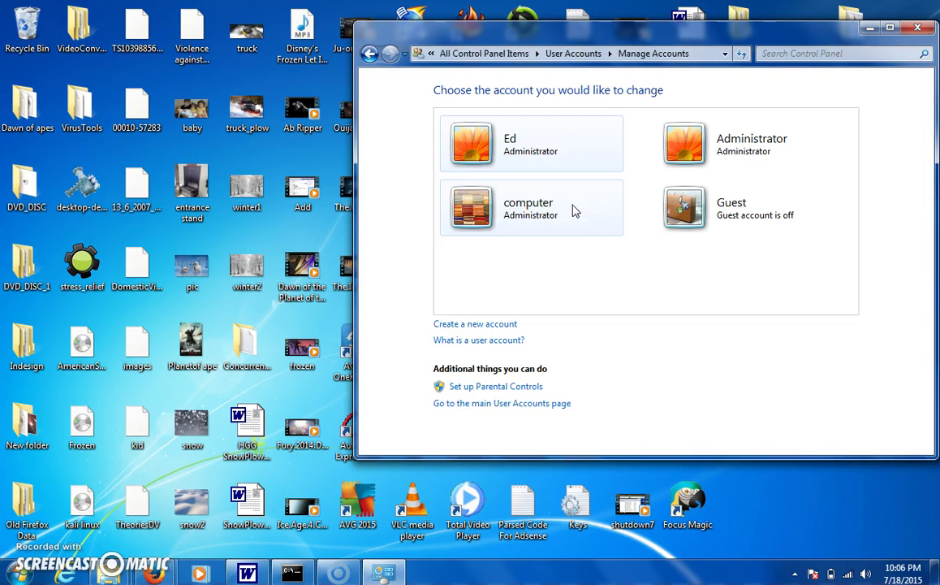
left_click(585, 270)
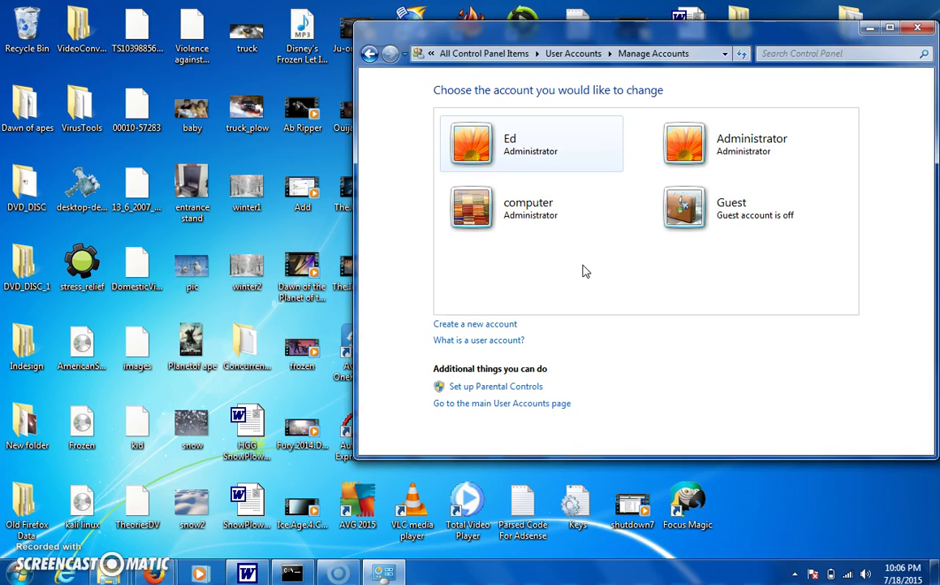
Switch to the open Command Prompt, run net user administrator /active:yes to enable the built-in Administrator account, and close the prompt.
left_click(294, 573)
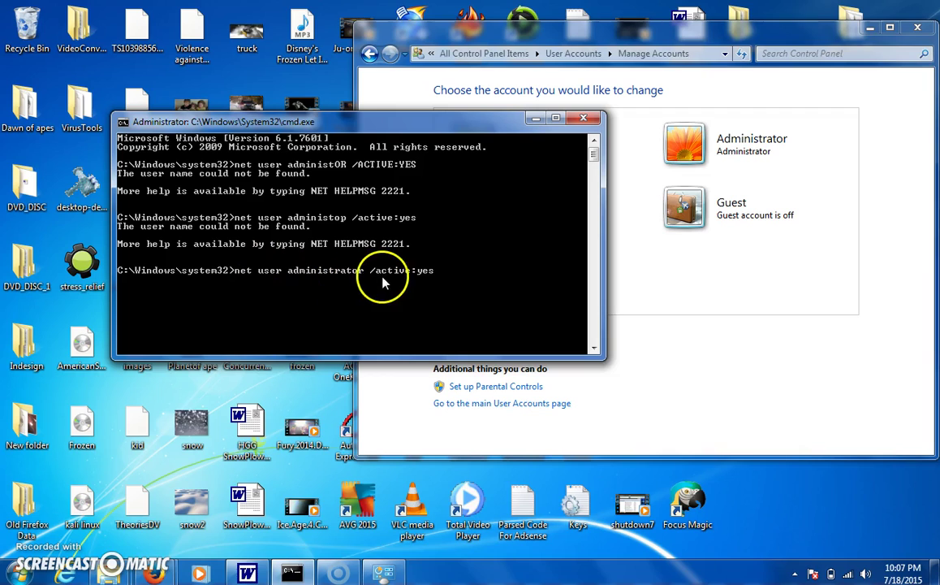
key("Return")
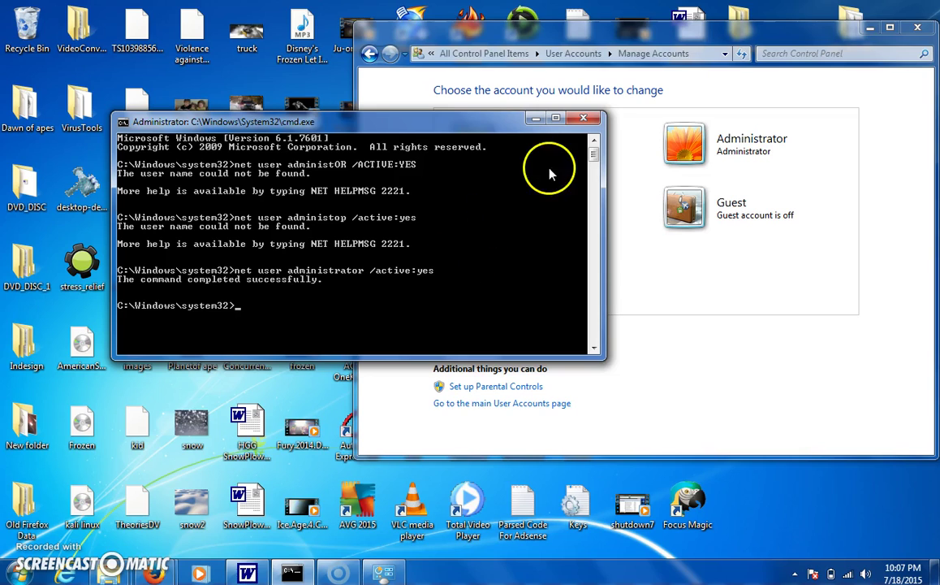
left_click(584, 119)
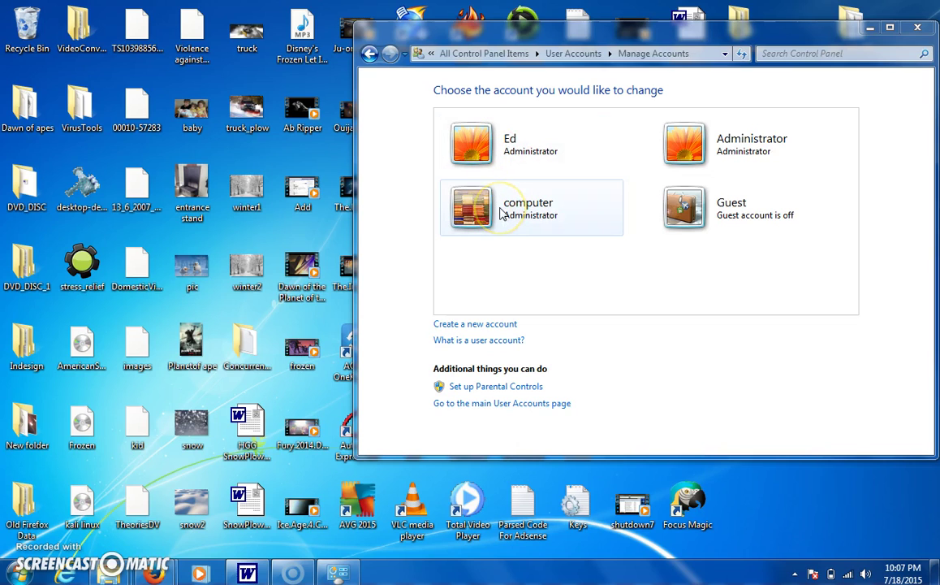
Delete the "computer" administrator account while keeping its files.
left_click(18, 572)
left_click(18, 573)
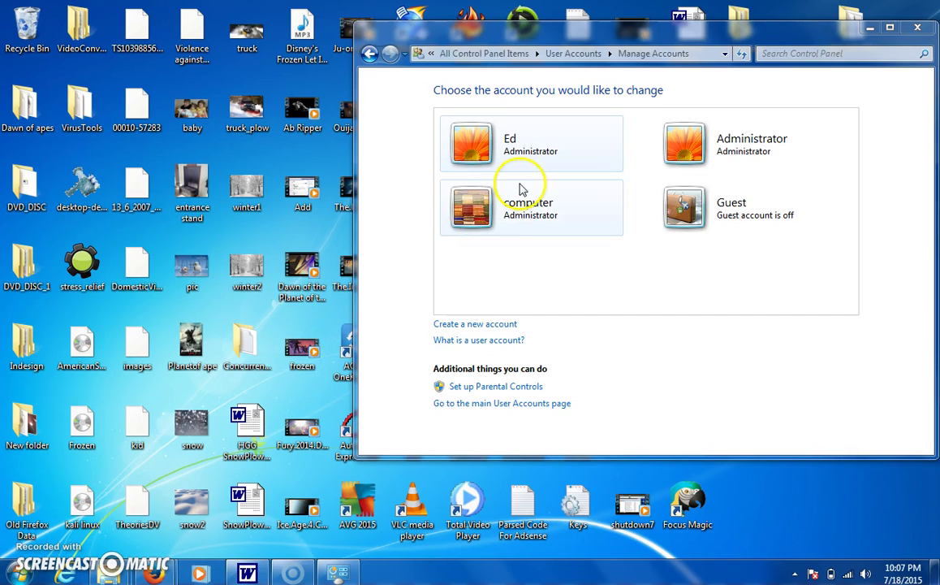
left_click(492, 208)
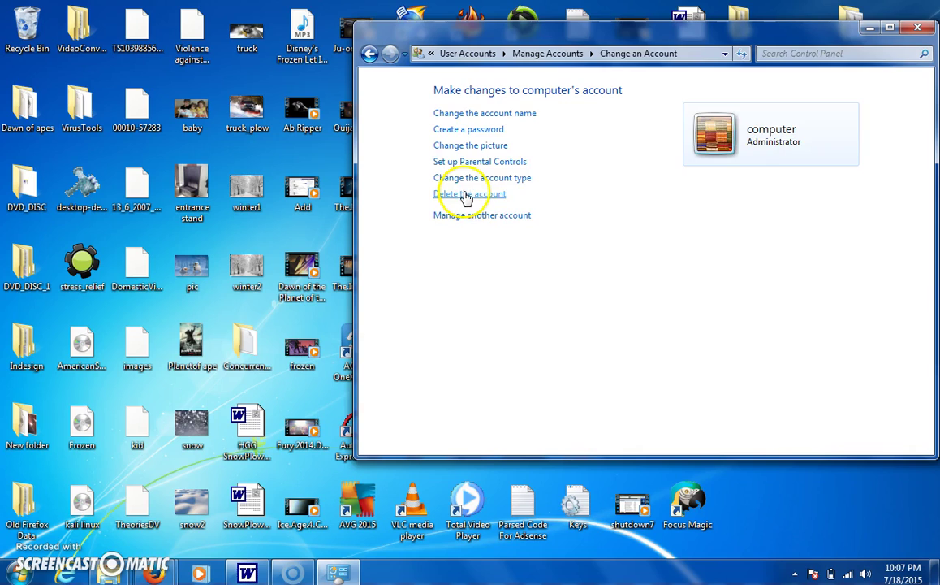
left_click(467, 196)
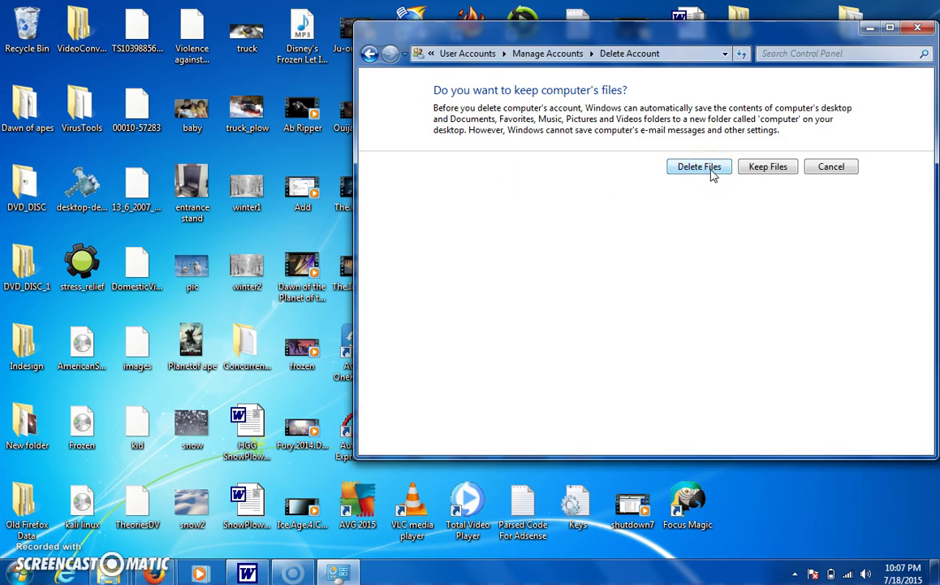
left_click(763, 171)
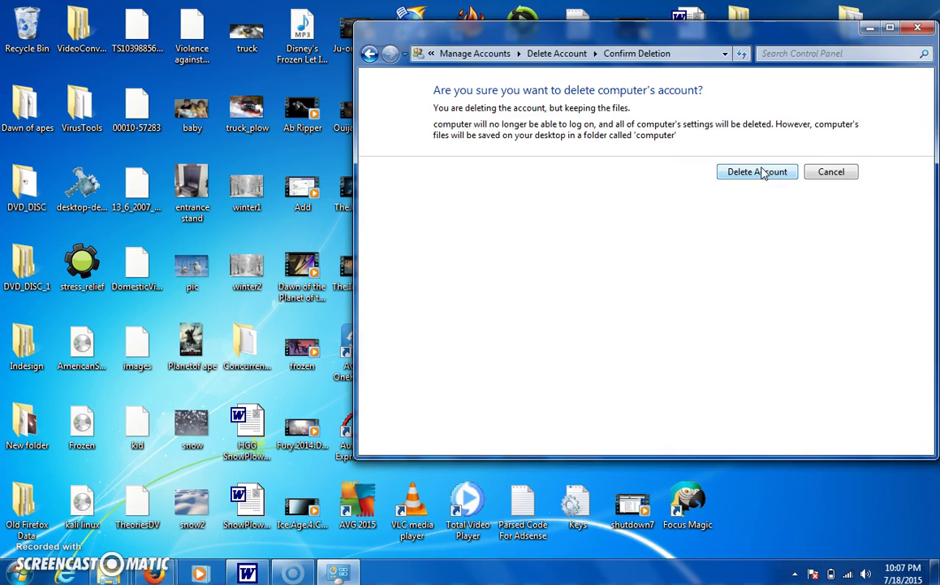
left_click(763, 215)
left_click(741, 178)
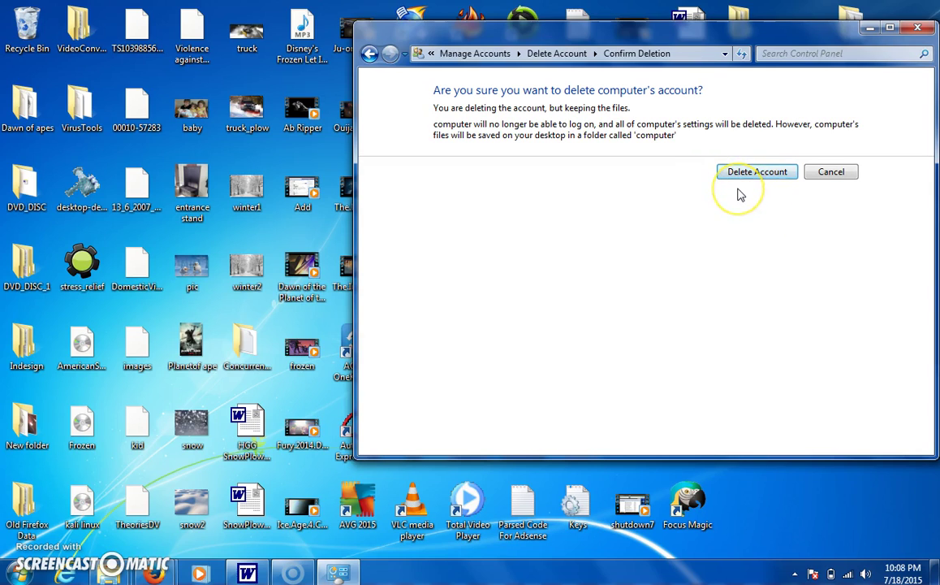
left_click(740, 178)
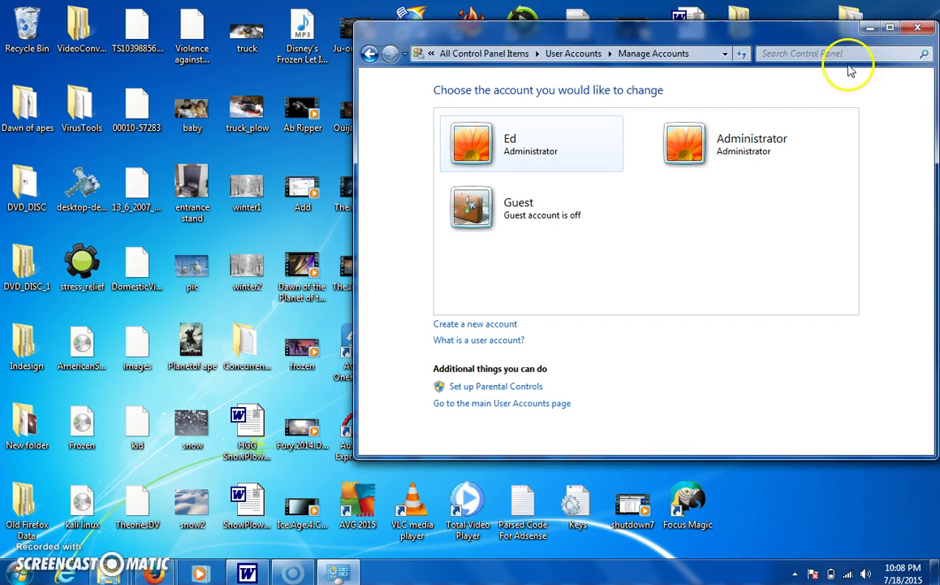
Minimize Control Panel and examine the deleted account's saved files in the desktop's "computer" folder and its subfolder, closing the folder when done.
left_click(871, 29)
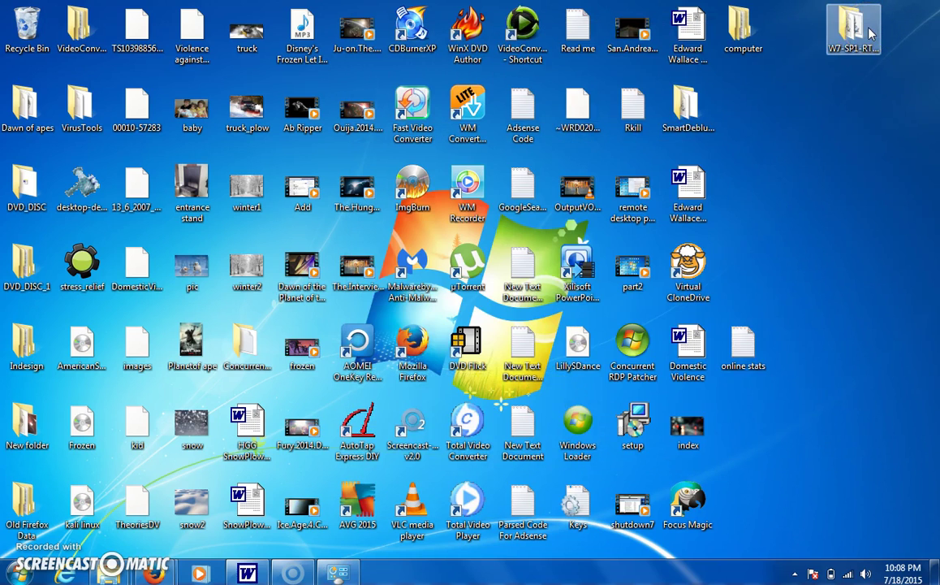
left_click(746, 43)
double_click(743, 40)
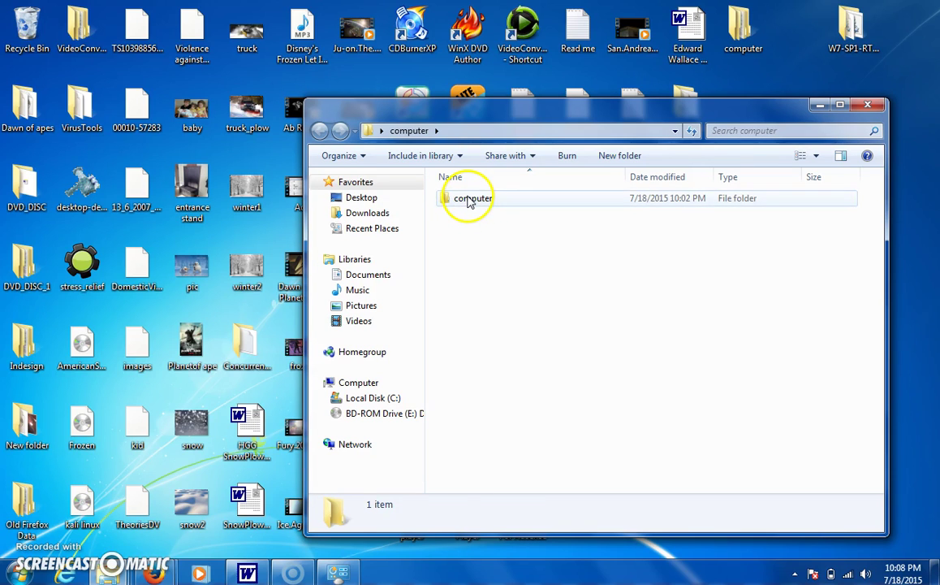
double_click(469, 201)
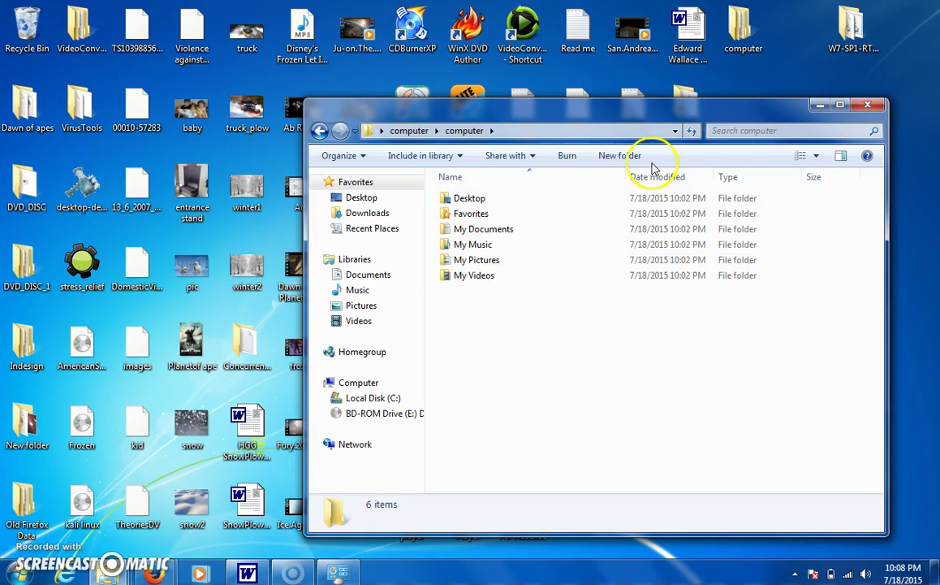
left_click(868, 105)
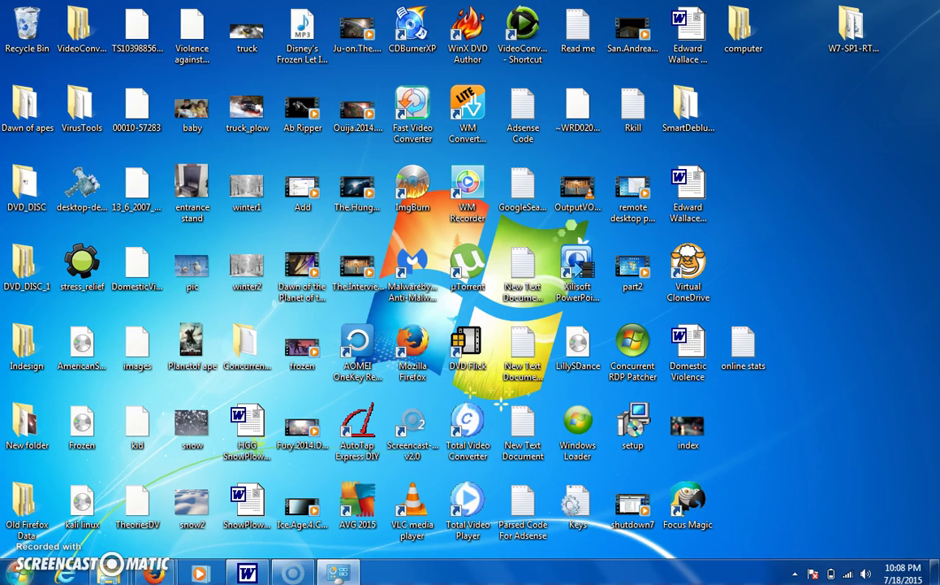
Open a new Control Panel window and go to User Accounts to manage another account.
left_click(18, 573)
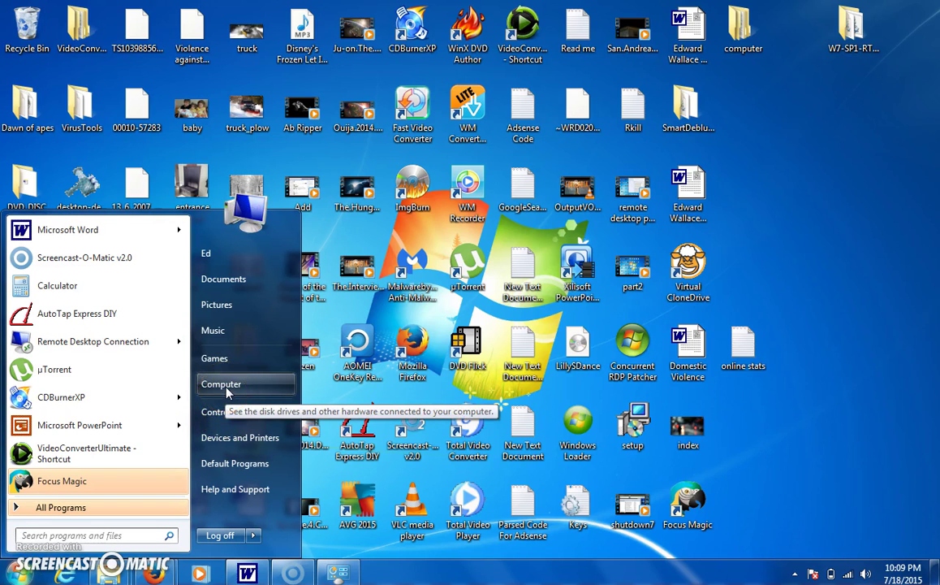
left_click(228, 408)
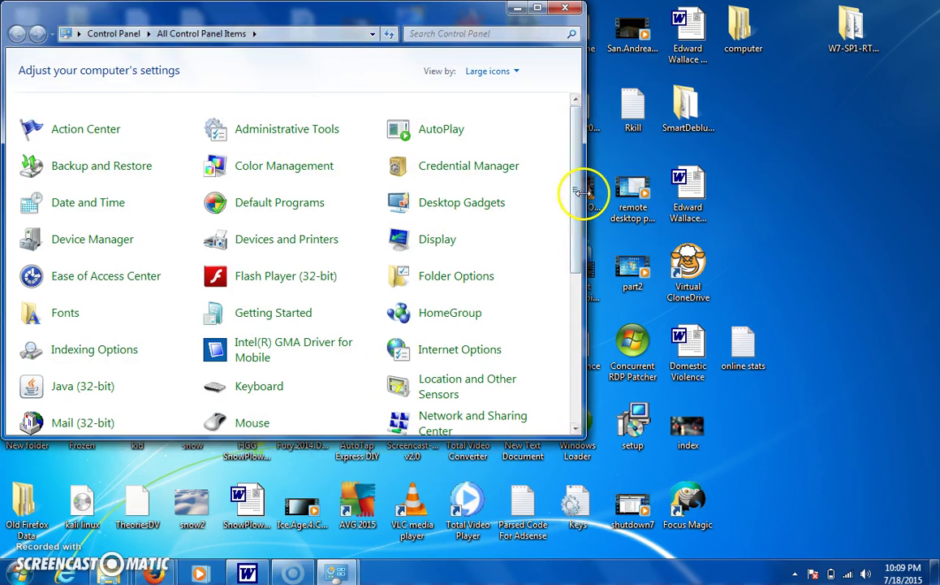
left_click_drag(578, 186, 557, 342)
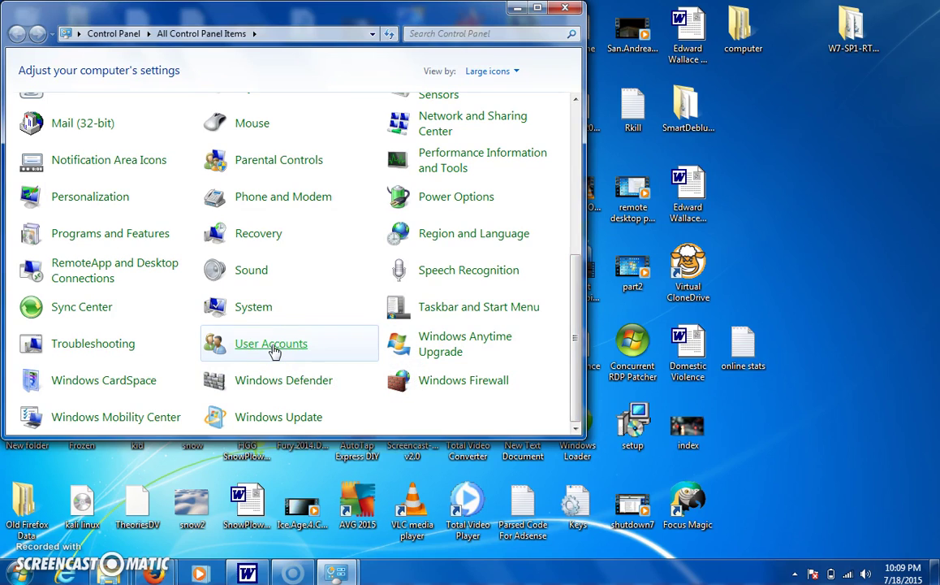
left_click(271, 345)
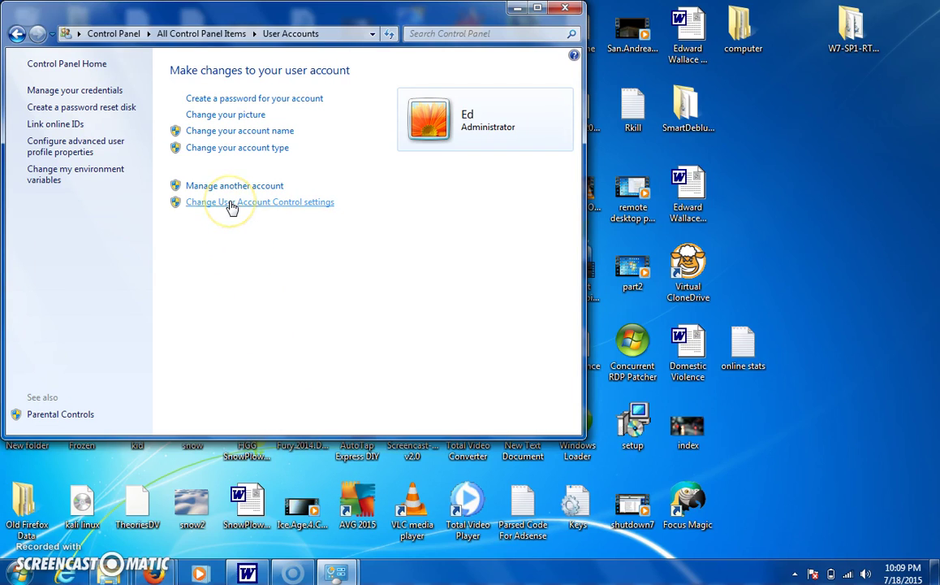
left_click(220, 160)
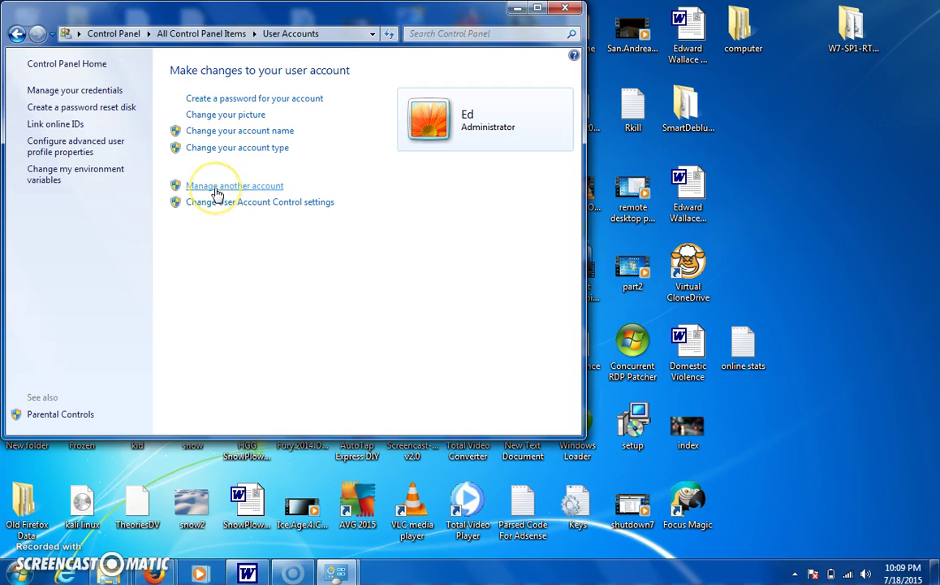
left_click(217, 192)
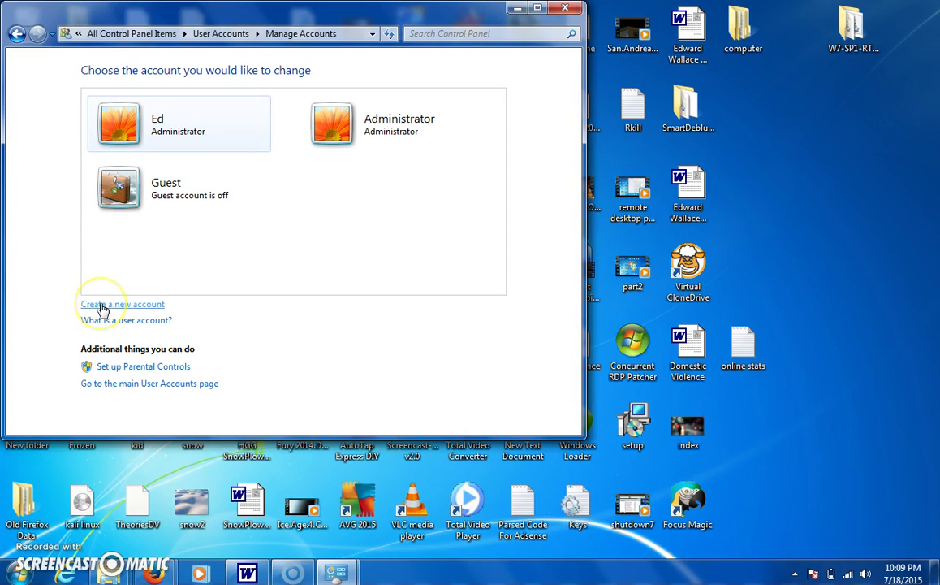
Create a new account named "computer" with the Administrator type and close Control Panel.
left_click(99, 304)
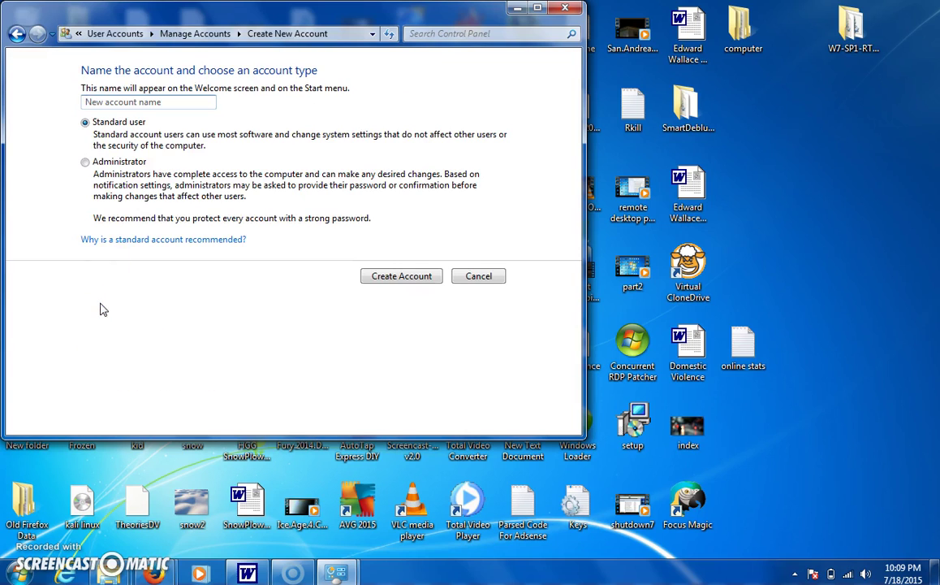
left_click(116, 102)
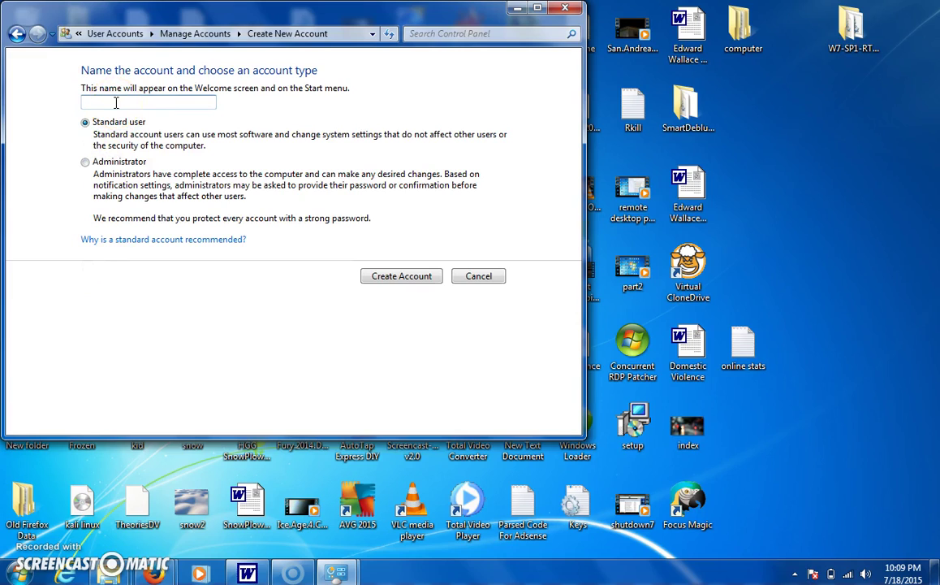
type("computer")
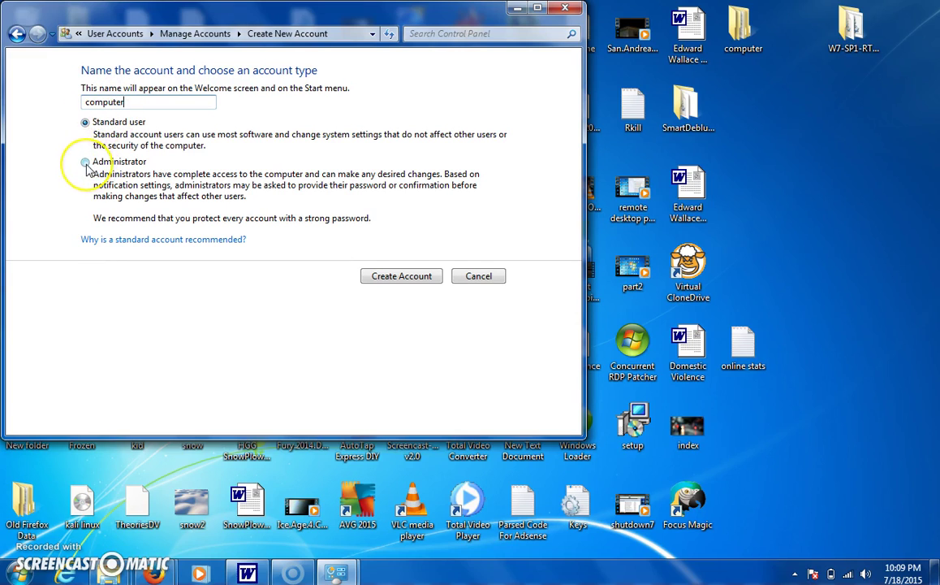
left_click(85, 162)
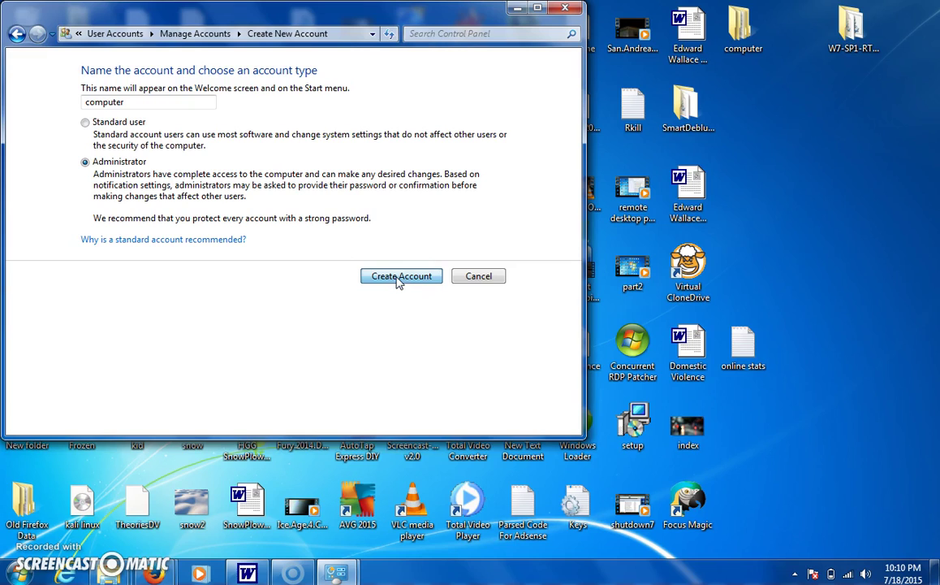
left_click(397, 278)
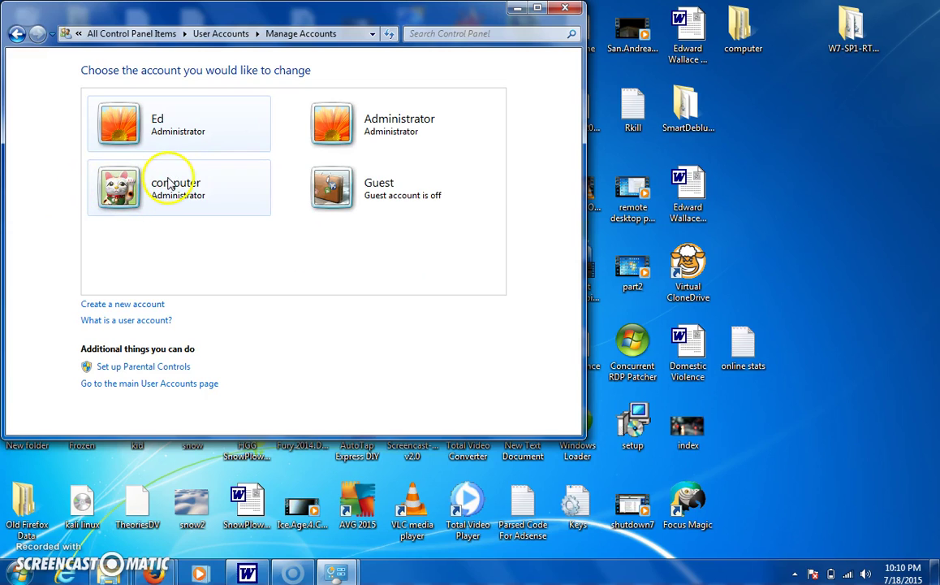
left_click(566, 9)
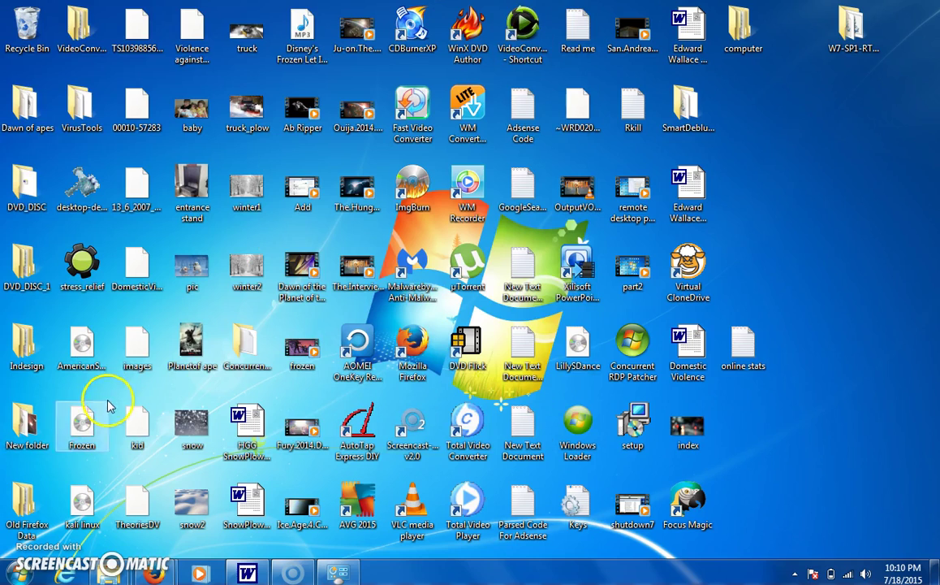
Search for cmd and run the Command Prompt as administrator.
left_click(23, 570)
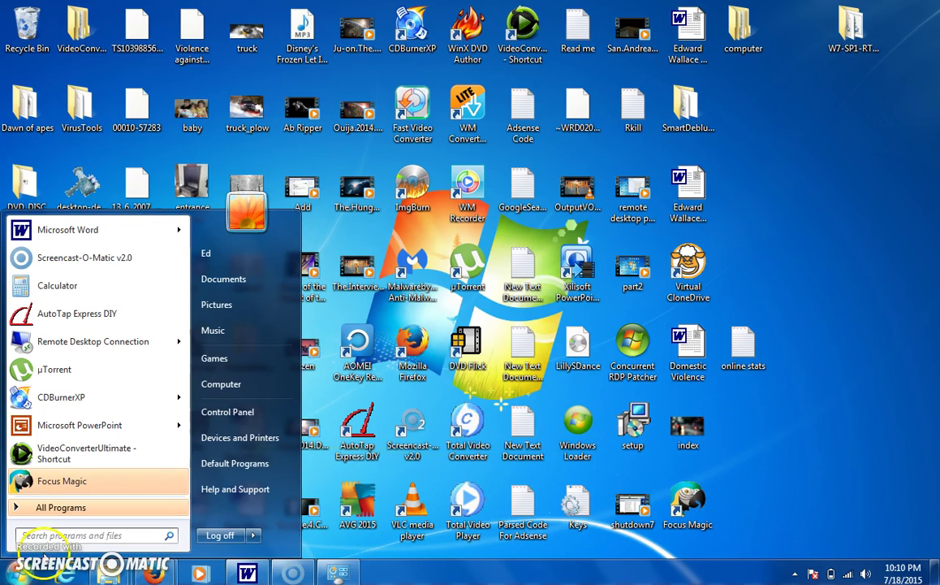
left_click(48, 536)
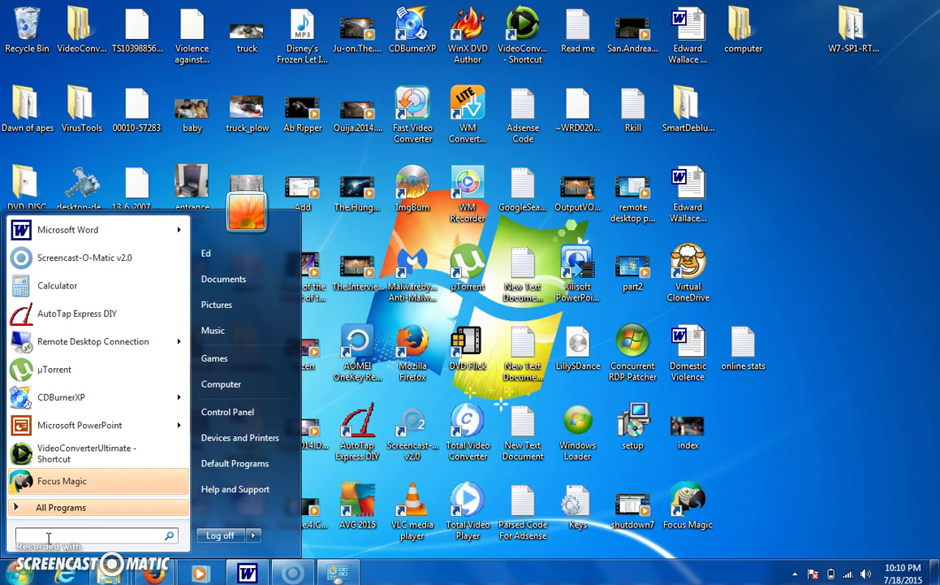
type("cmd")
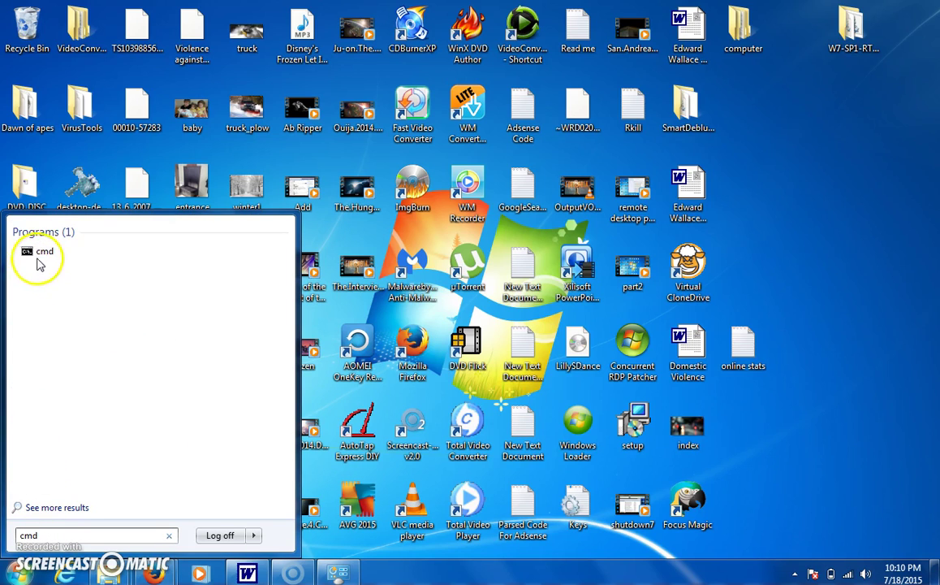
right_click(42, 253)
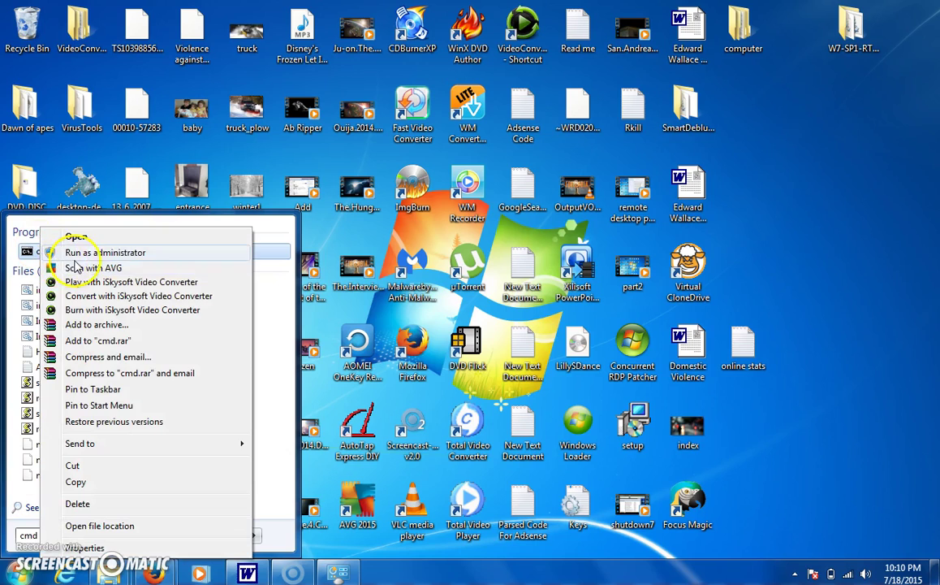
left_click(81, 257)
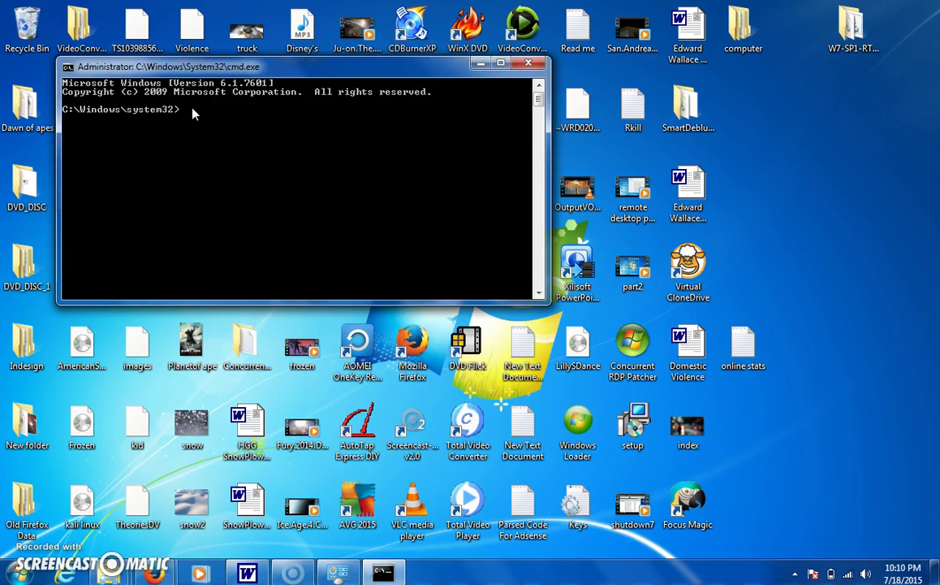
Disable the built-in Administrator account with net user administrator /active:no, and enter exit to leave the prompt.
type("net use")
type("r admi")
type("r administrat")
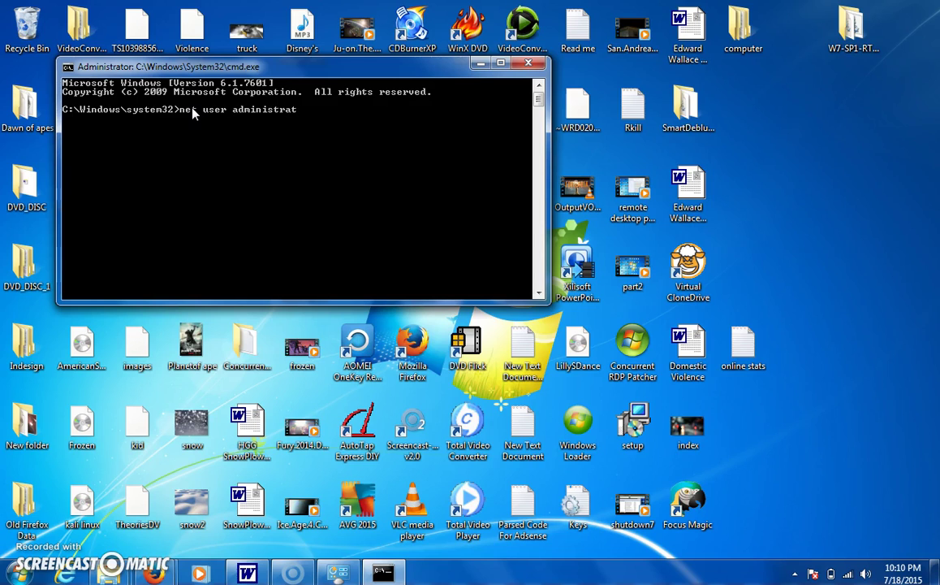
type("r /active:nor /active:no")
key("Return")
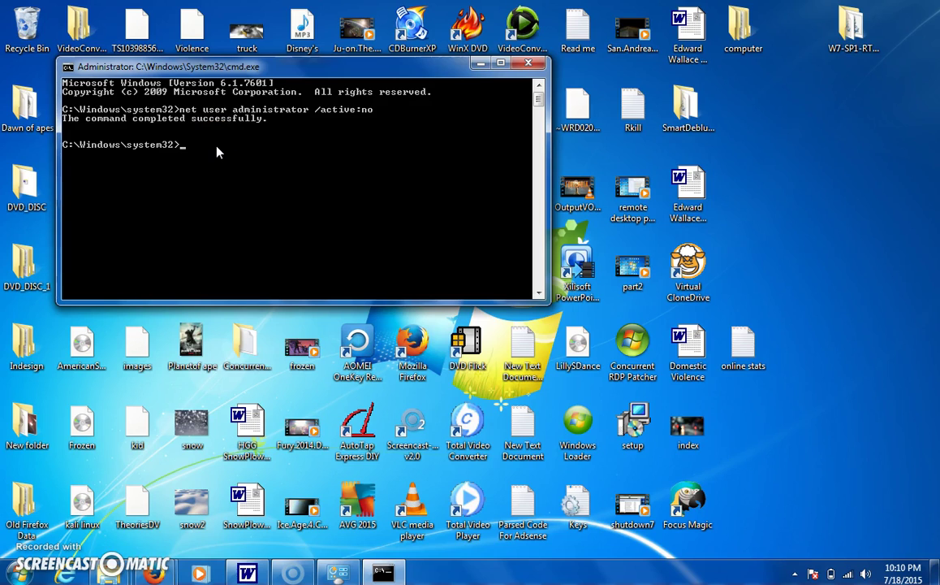
type("exit")
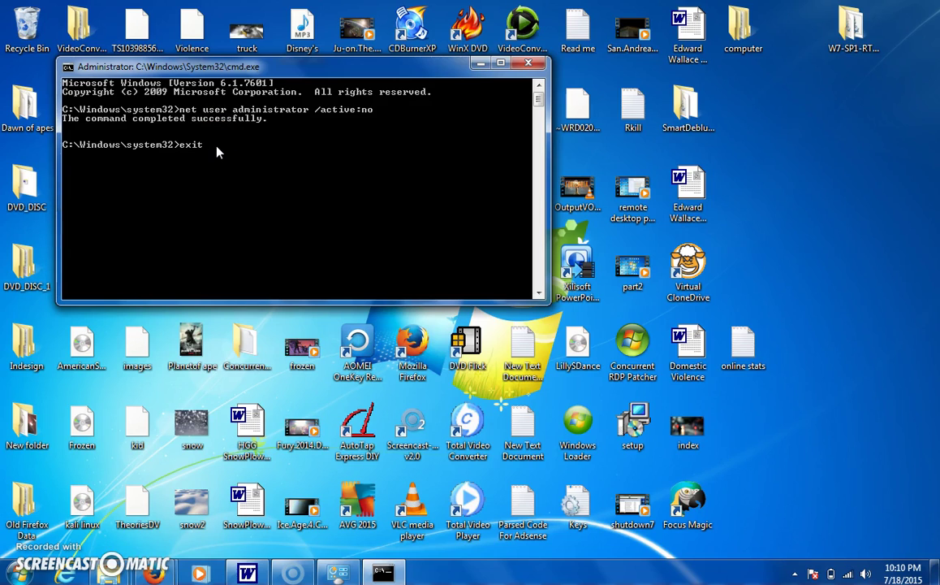